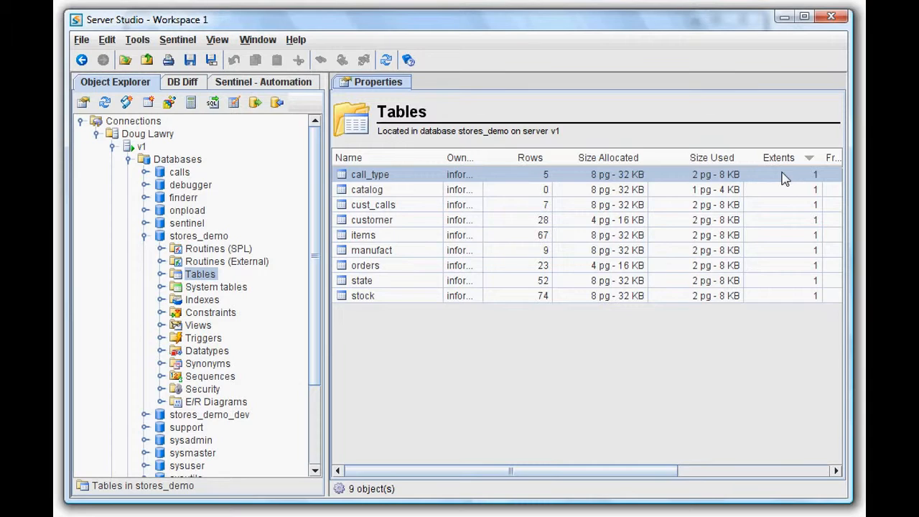
Step: Open the Table Reorganizer for the call_type table, review its storage summary, and advance to the reorganization method
{"action": "right_click", "coordinate": [399, 178]}
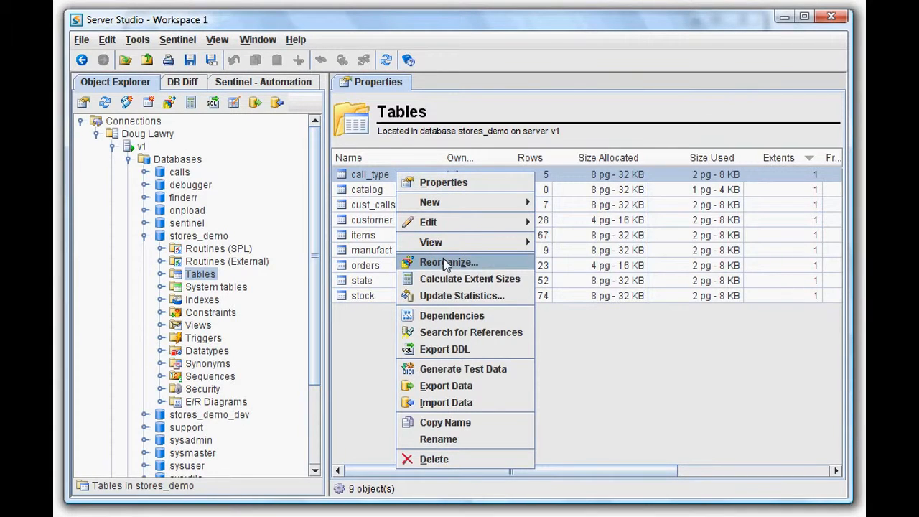
{"action": "left_click", "coordinate": [446, 264]}
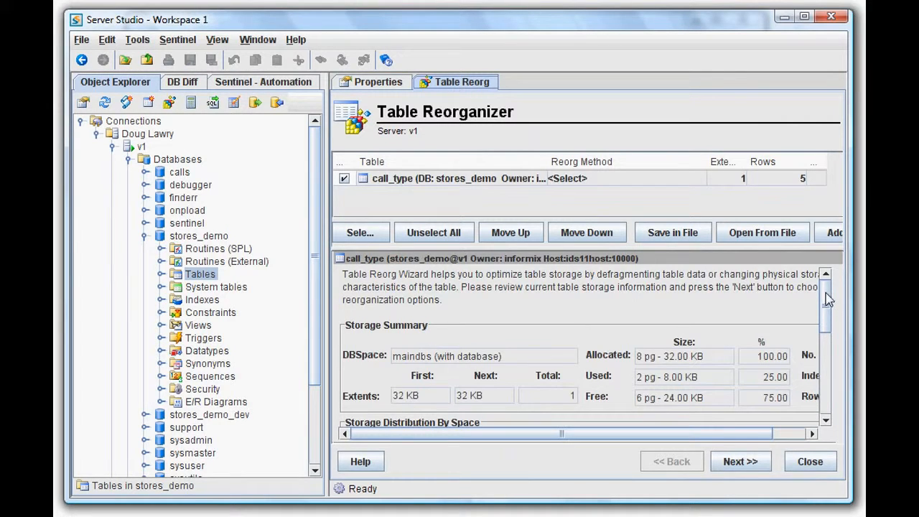
{"action": "left_click_drag", "start_coordinate": [827, 300], "coordinate": [829, 324]}
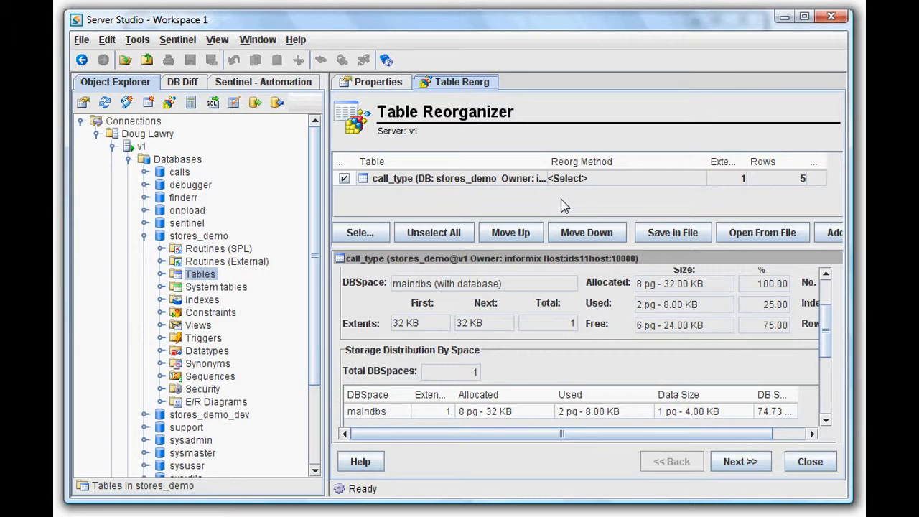
{"action": "left_click", "coordinate": [740, 462]}
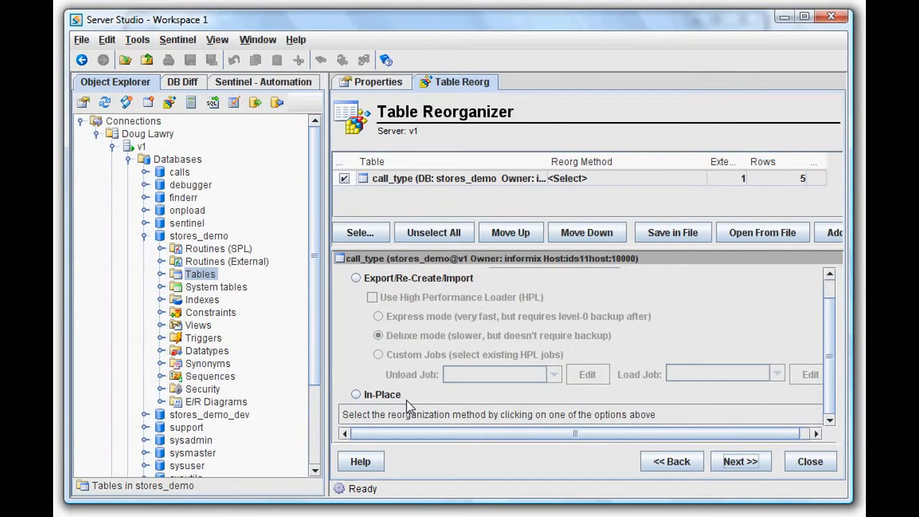
Step: Choose the In-Place reorganization method and continue to the storage options
{"action": "left_click", "coordinate": [356, 396]}
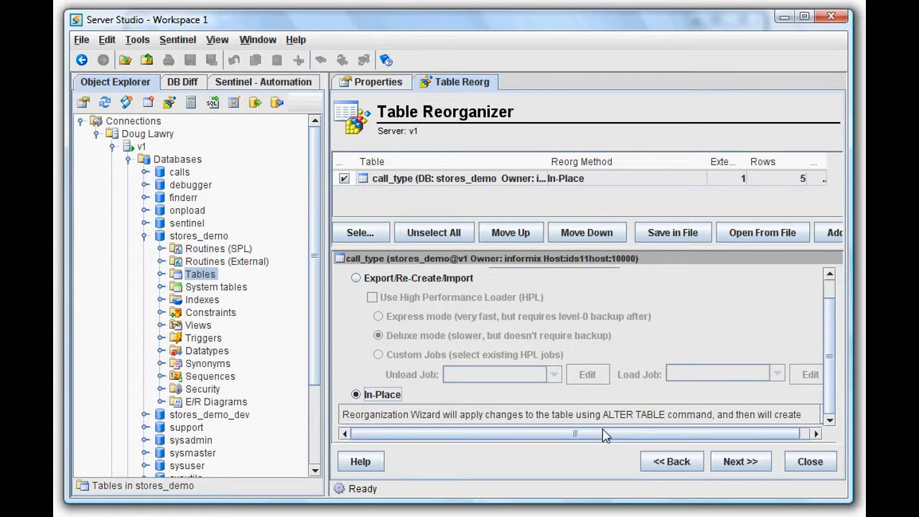
{"action": "left_click", "coordinate": [740, 461]}
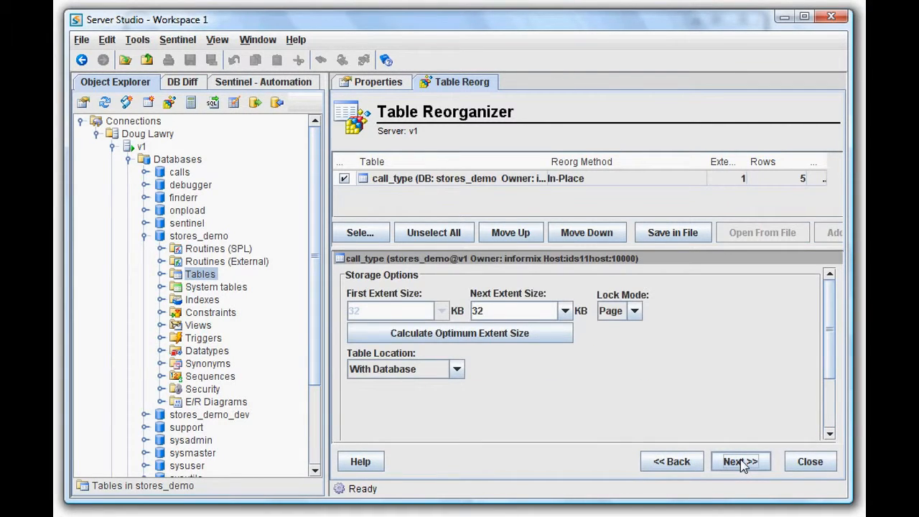
Step: Calculate the optimum extent sizes for call_type in the Extent Size Calculator, then close the calculator
{"action": "left_click", "coordinate": [532, 334]}
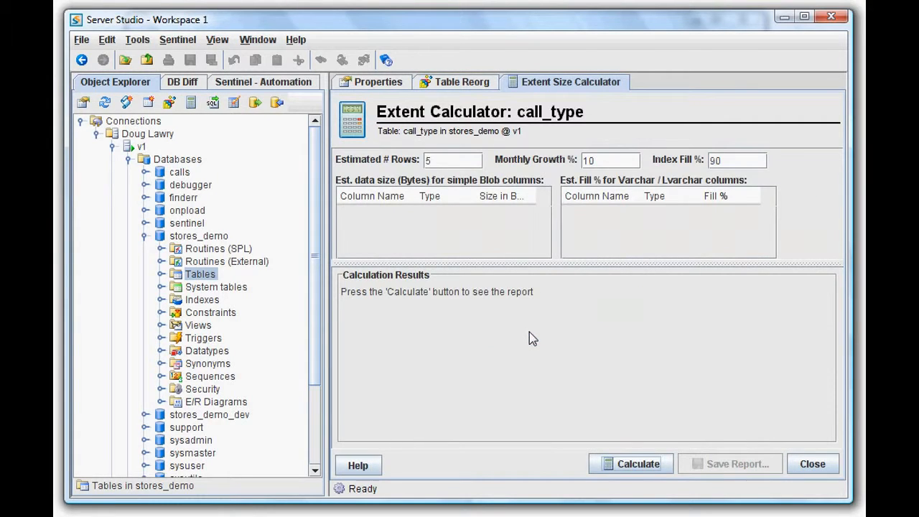
{"action": "left_click", "coordinate": [626, 468]}
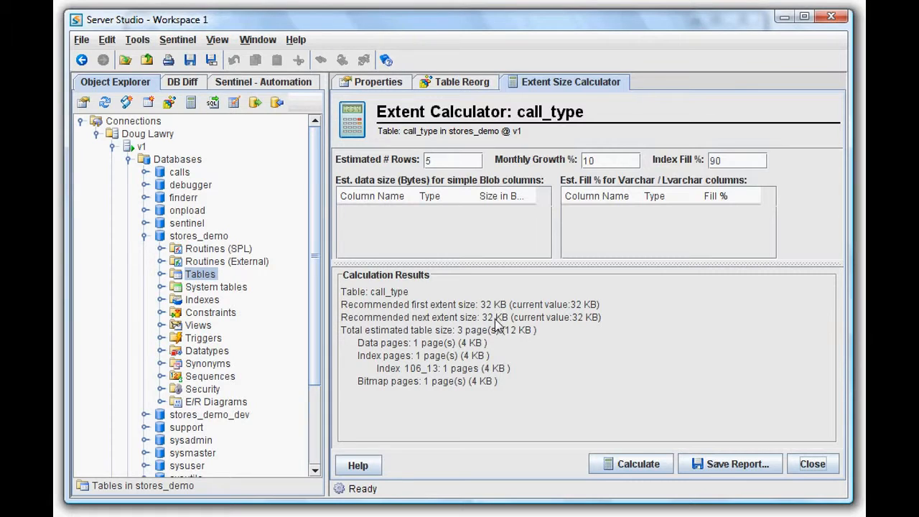
{"action": "right_click", "coordinate": [560, 85]}
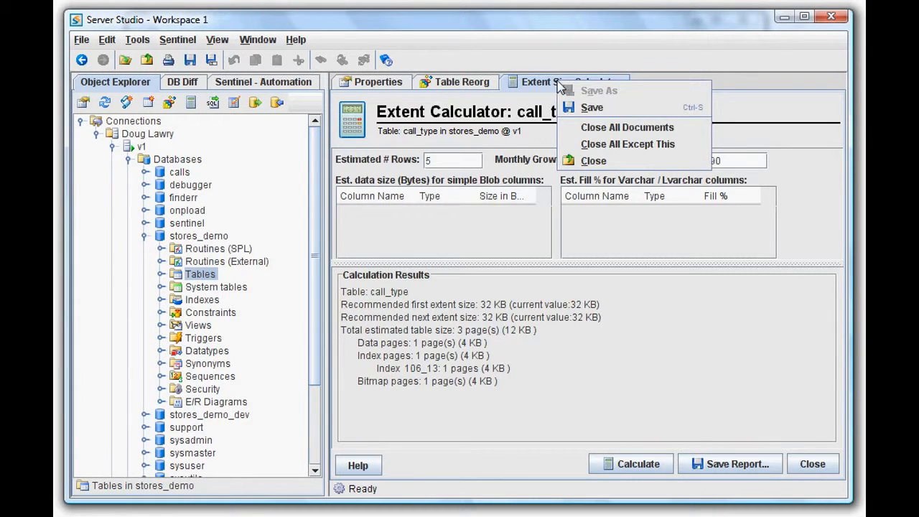
{"action": "left_click", "coordinate": [586, 162]}
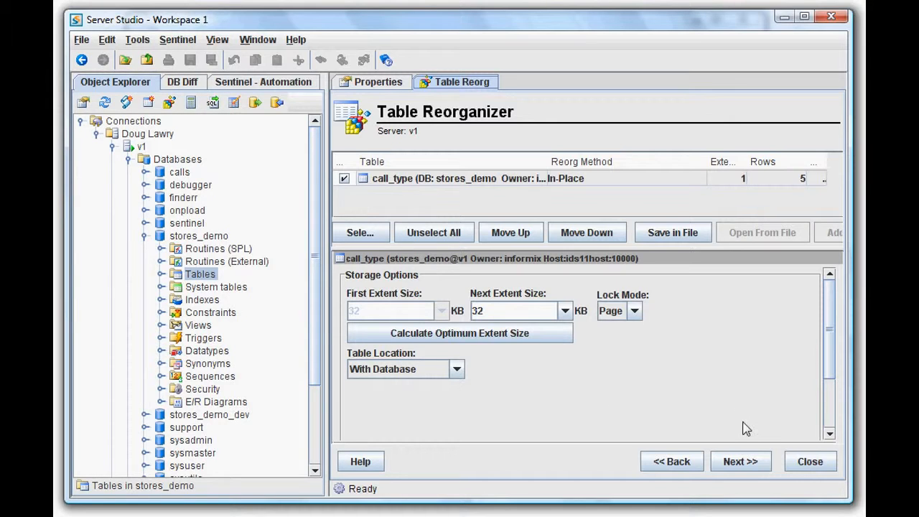
Step: Advance past the summary of actions and start the in-place reorganization
{"action": "left_click", "coordinate": [743, 463]}
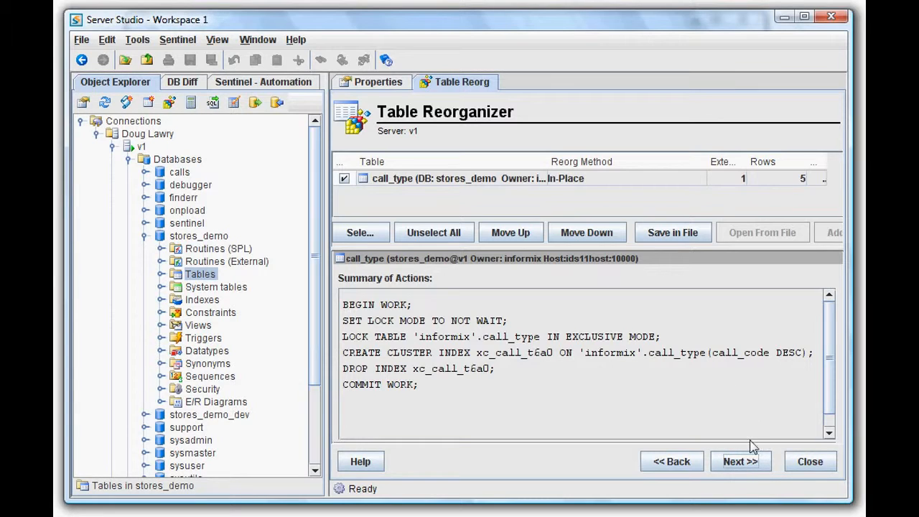
{"action": "left_click", "coordinate": [752, 464]}
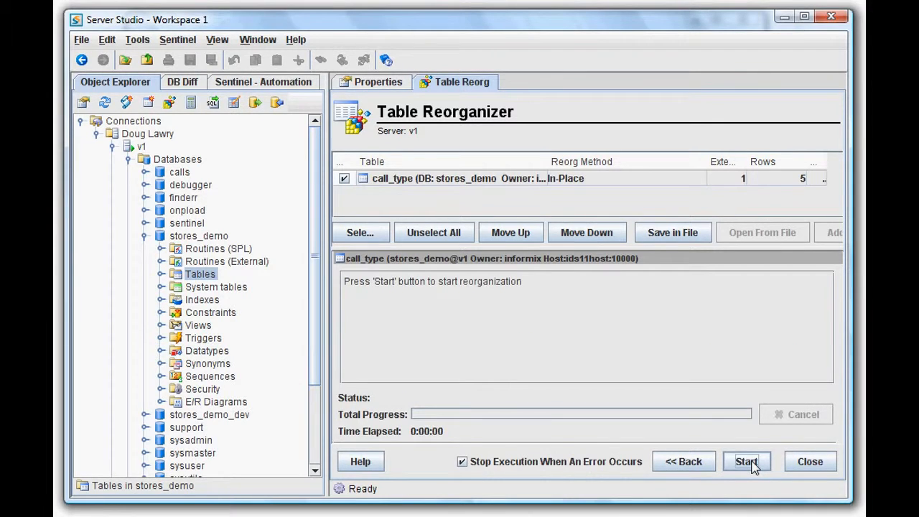
{"action": "left_click", "coordinate": [746, 462]}
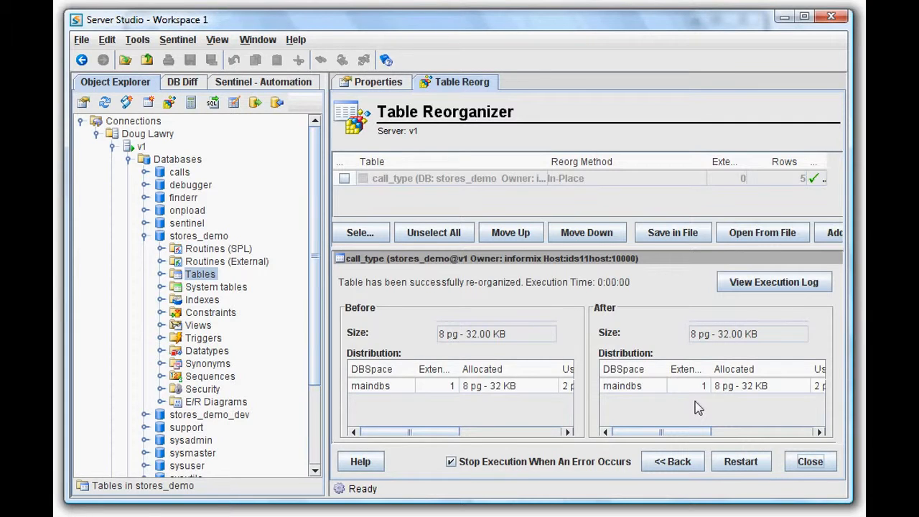
Step: Return to the method page and switch to Export/Re-Create/Import using the High Performance Loader
{"action": "left_click", "coordinate": [679, 463]}
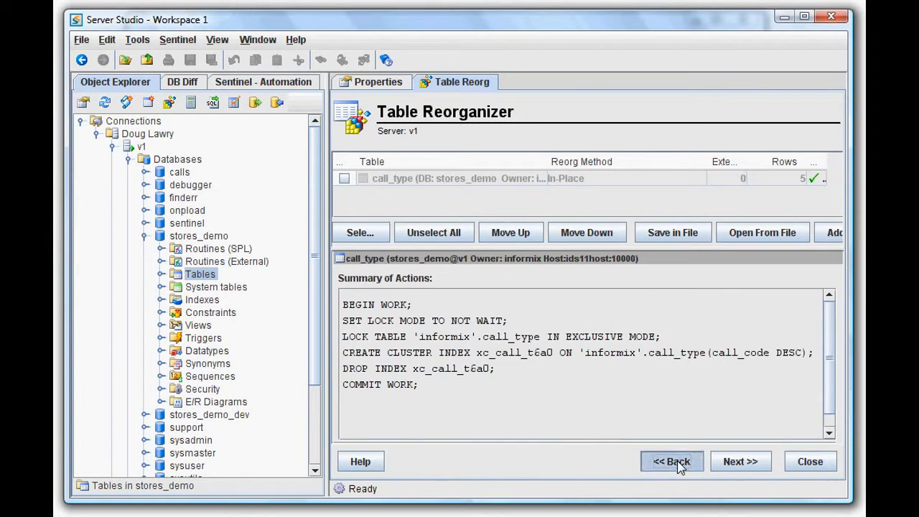
{"action": "left_click", "coordinate": [678, 463]}
{"action": "left_click", "coordinate": [679, 463]}
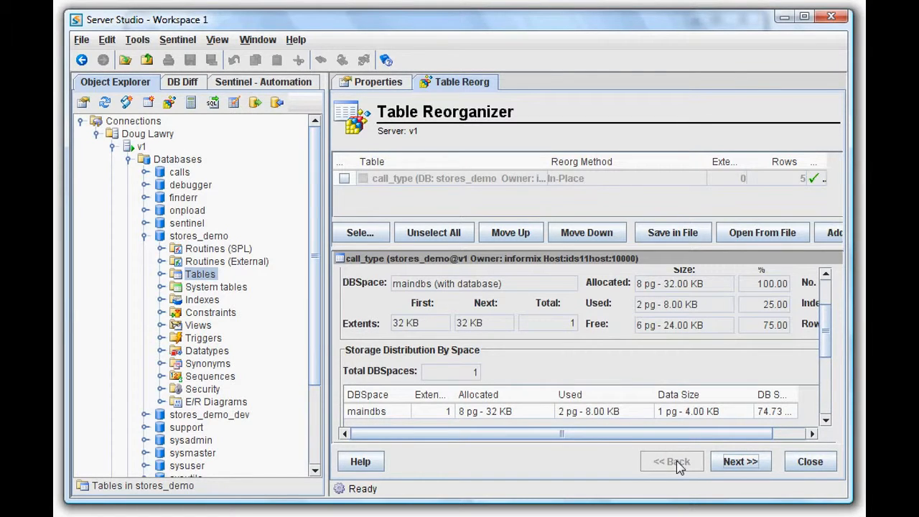
{"action": "left_click", "coordinate": [740, 463]}
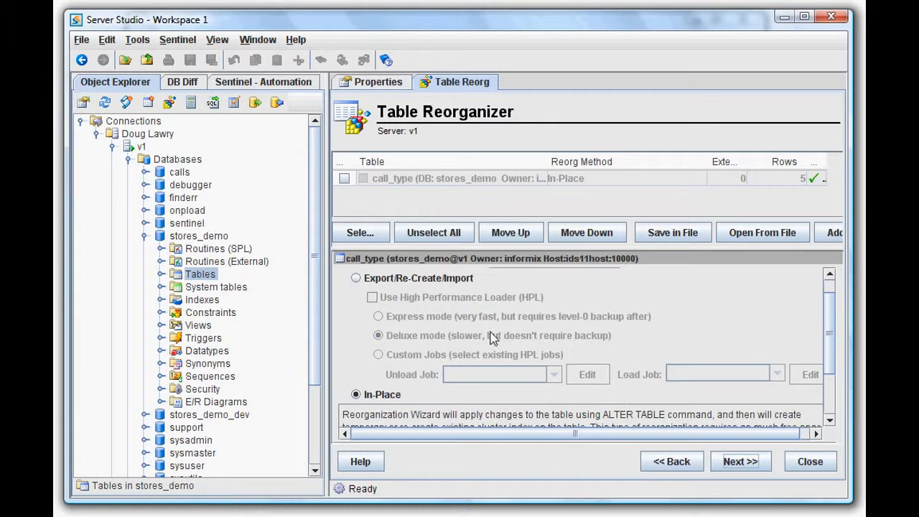
{"action": "left_click", "coordinate": [357, 277]}
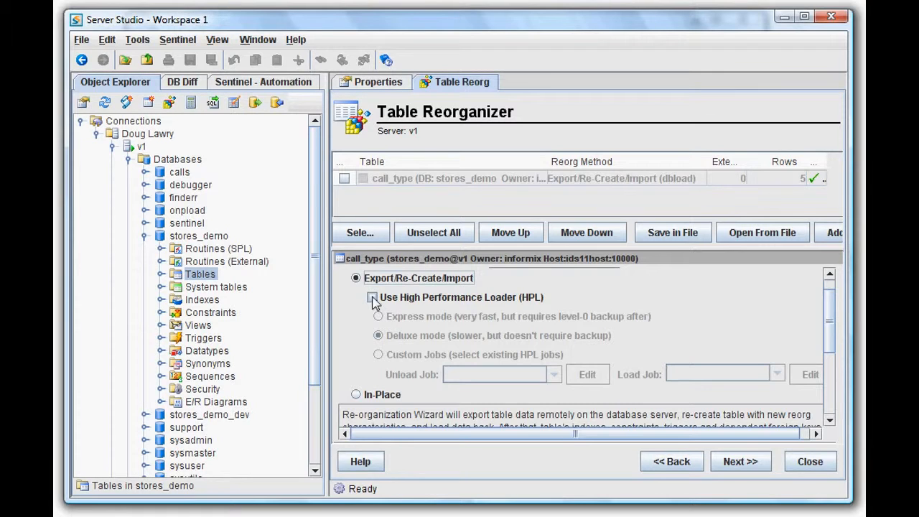
{"action": "left_click", "coordinate": [372, 297]}
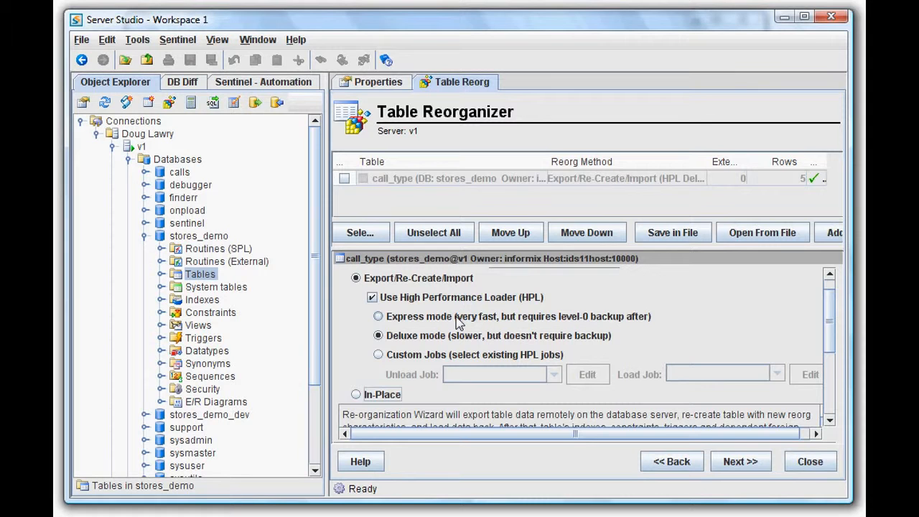
Step: Try Express mode, decline it to keep Deluxe mode, and advance to the storage and data unload options
{"action": "left_click", "coordinate": [379, 316]}
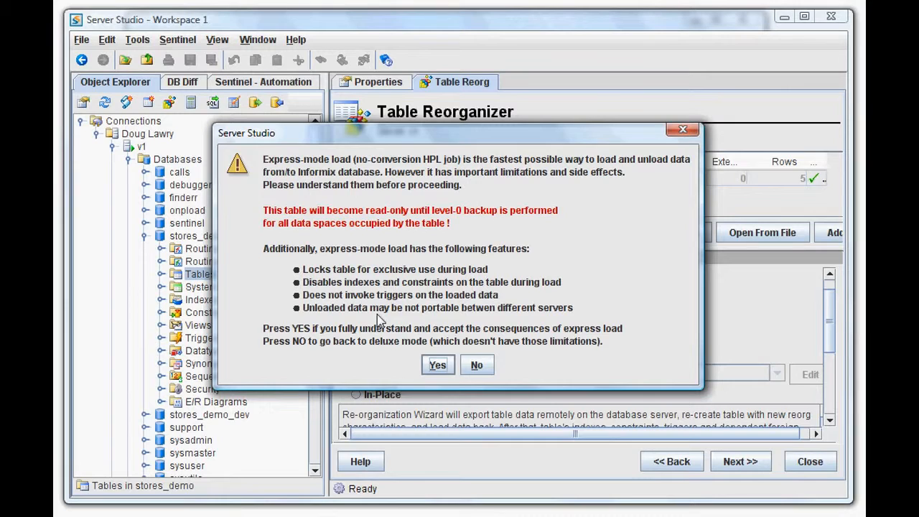
{"action": "left_click", "coordinate": [478, 366]}
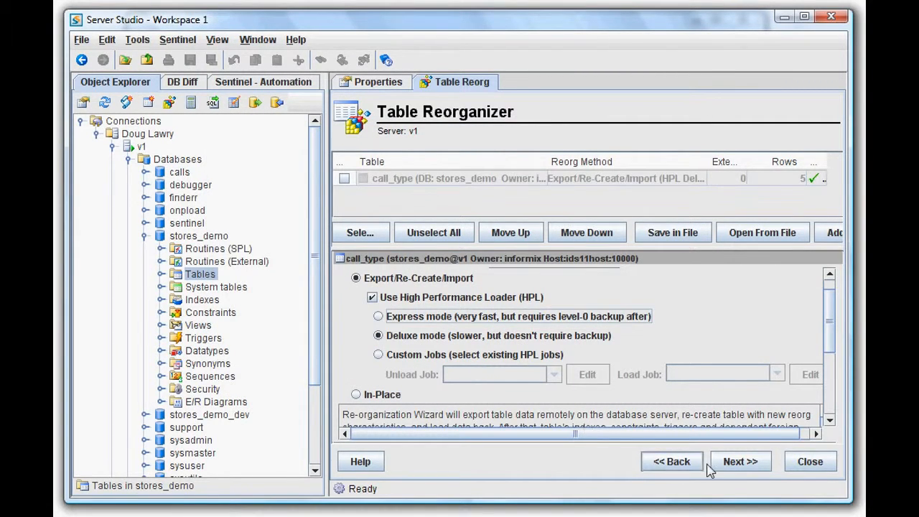
{"action": "left_click", "coordinate": [739, 462]}
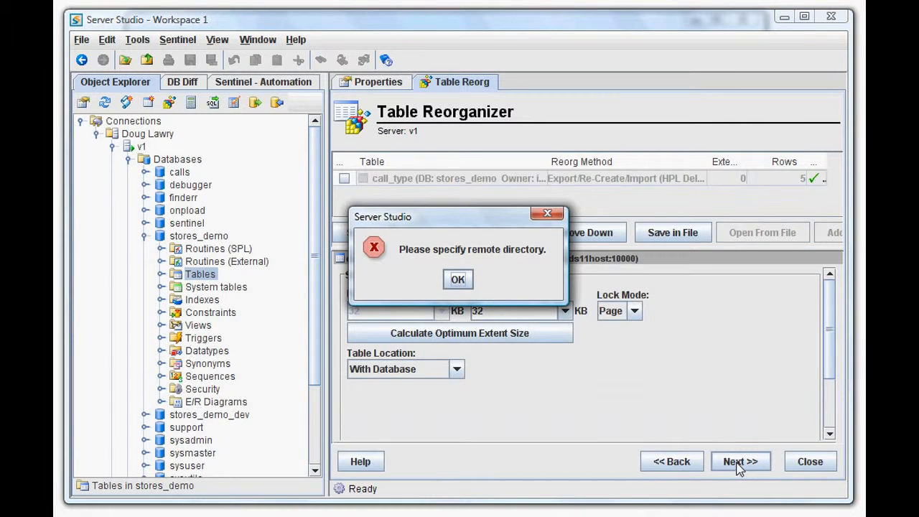
{"action": "left_click", "coordinate": [462, 282]}
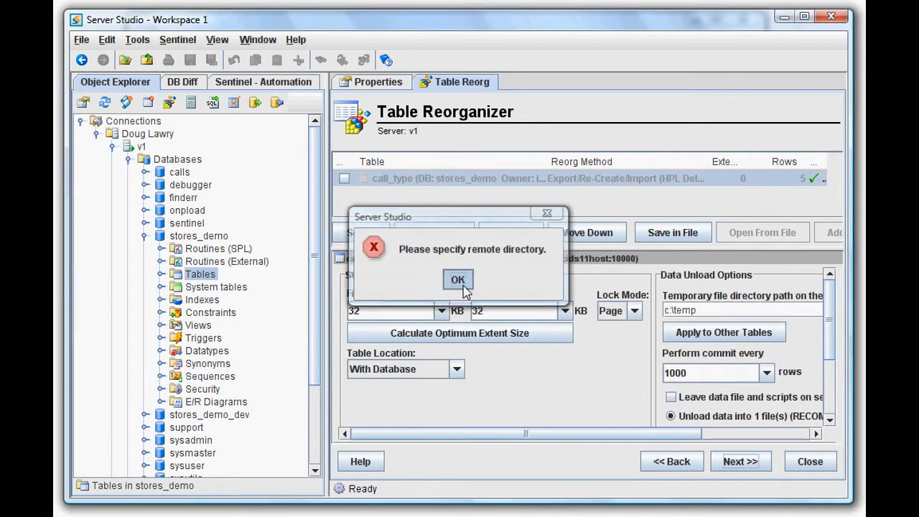
Step: Review the data unload options, including the c:\temp temporary directory, and continue through the summary of actions
{"action": "left_click", "coordinate": [756, 310]}
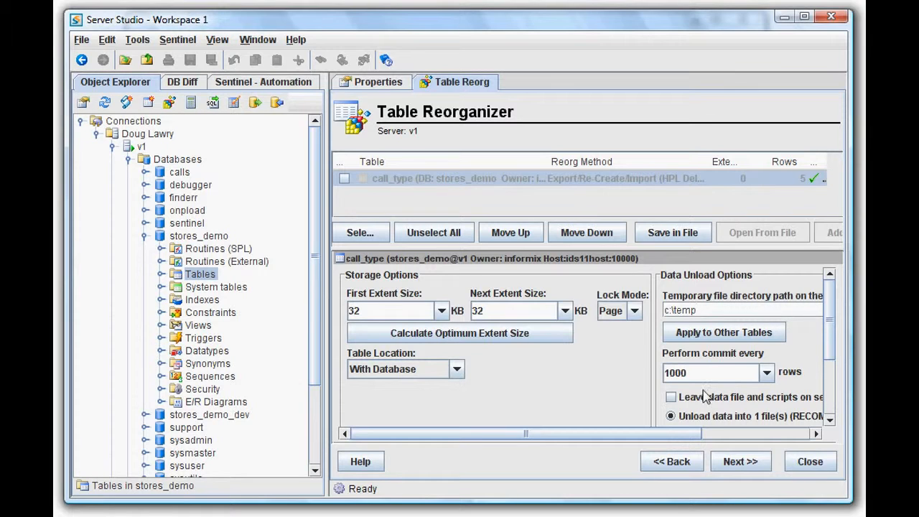
{"action": "left_click_drag", "start_coordinate": [674, 434], "coordinate": [785, 434]}
{"action": "left_click_drag", "start_coordinate": [830, 330], "coordinate": [831, 354]}
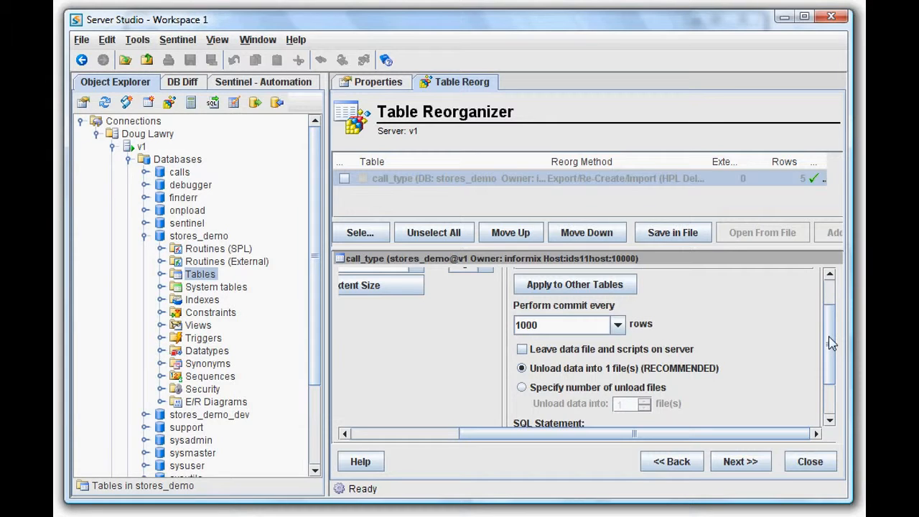
{"action": "left_click_drag", "start_coordinate": [830, 343], "coordinate": [827, 307]}
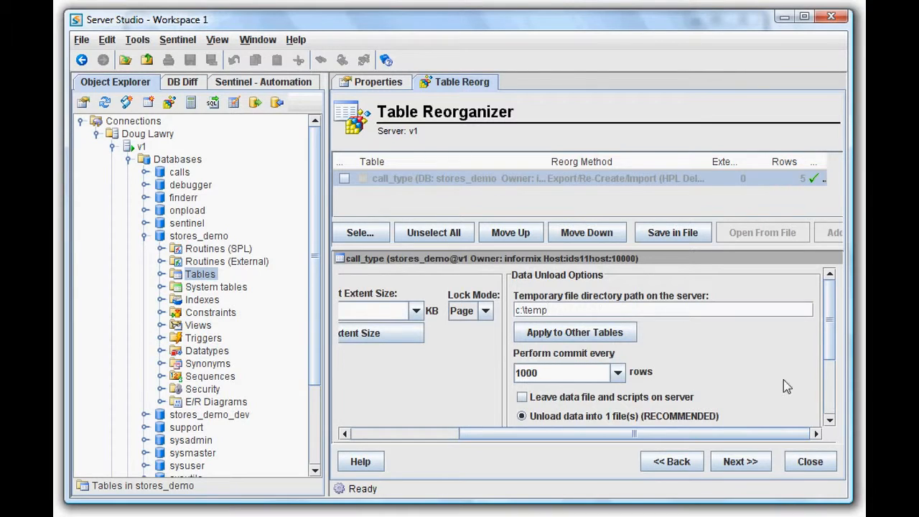
{"action": "left_click", "coordinate": [740, 461]}
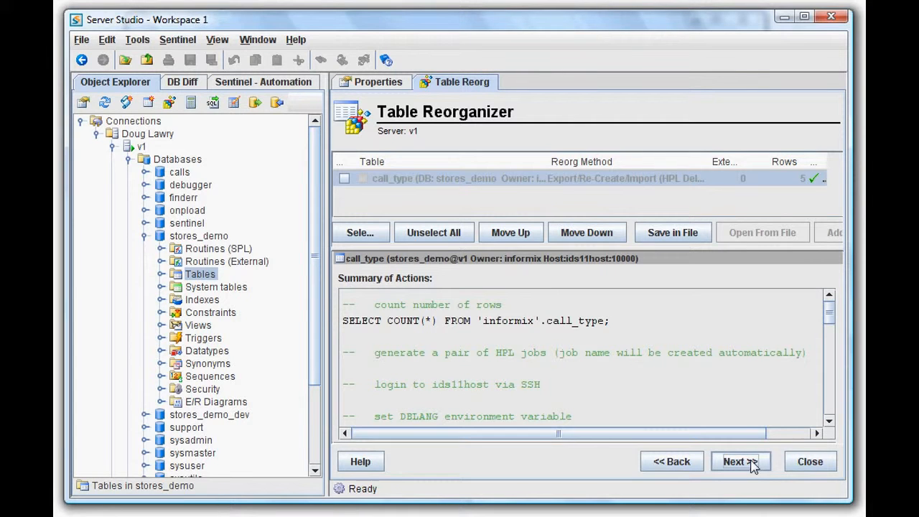
{"action": "left_click", "coordinate": [752, 466]}
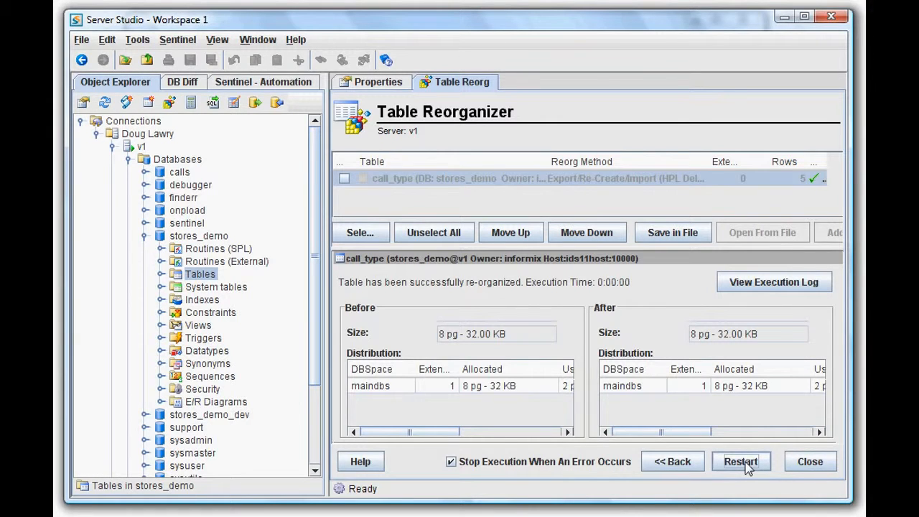
Step: Re-select the call_type table in the grid and restart the reorganization
{"action": "left_click", "coordinate": [747, 466]}
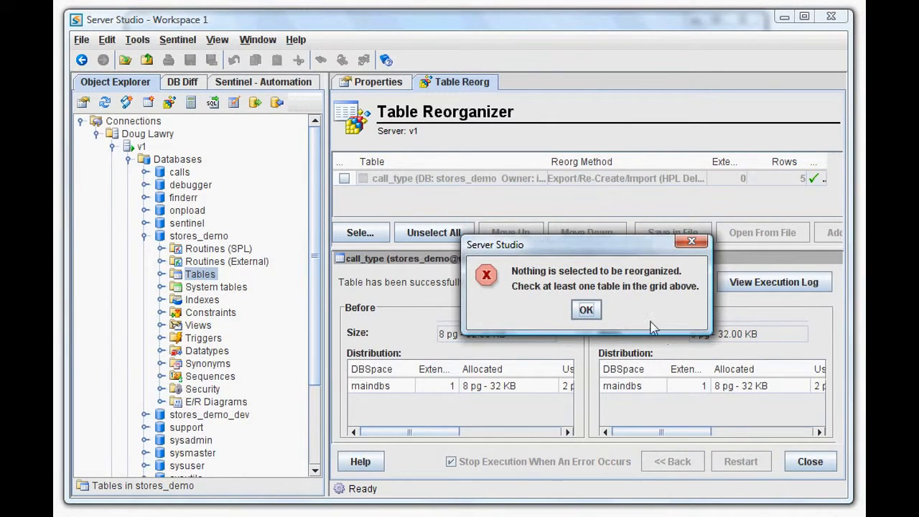
{"action": "left_click", "coordinate": [586, 309]}
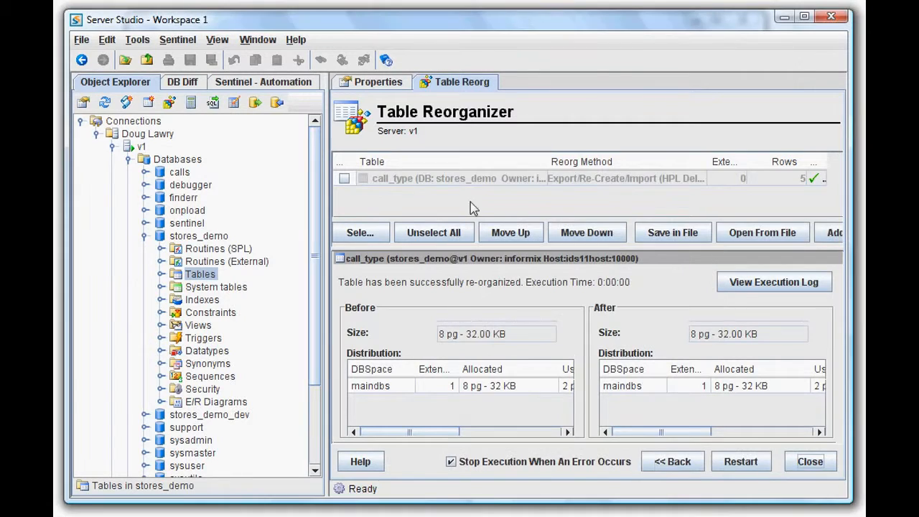
{"action": "left_click", "coordinate": [344, 178]}
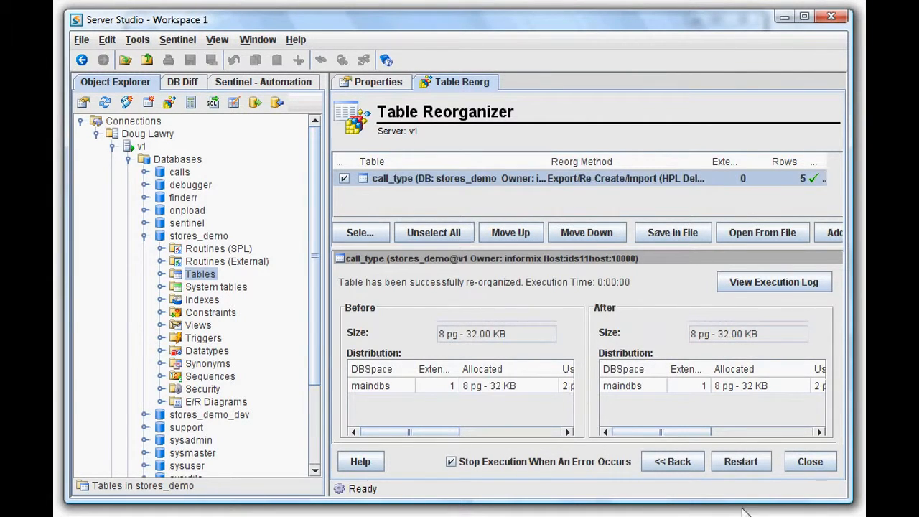
{"action": "left_click", "coordinate": [746, 465]}
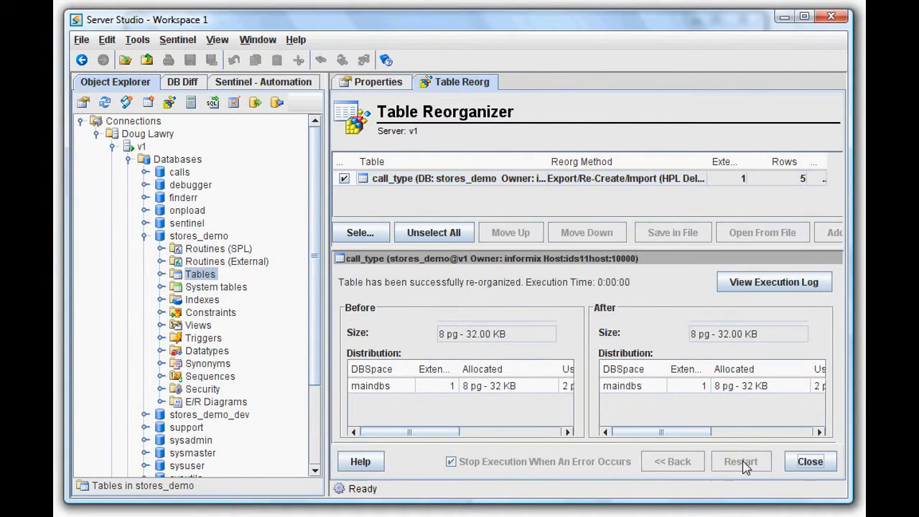